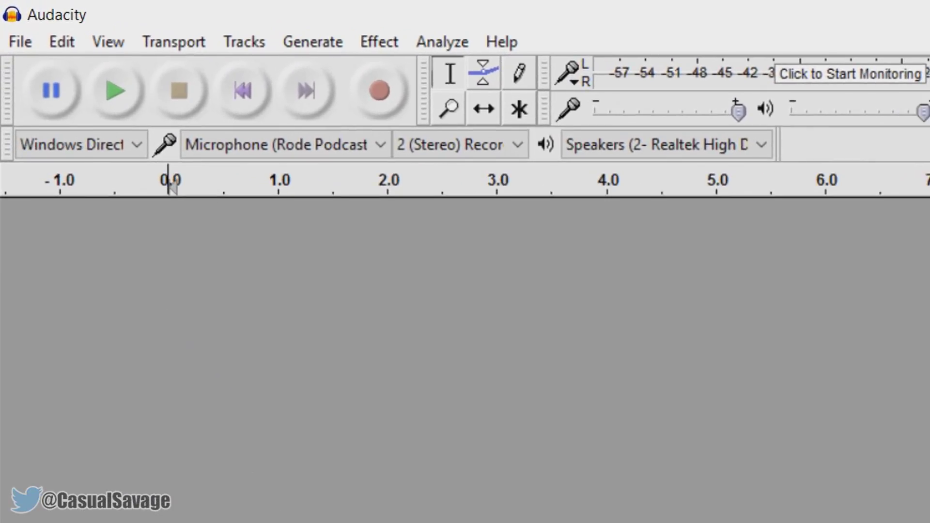
Record about 13 seconds of voice, starting with a few seconds of silence, then stop
{"action": "left_click", "coordinate": [382, 88]}
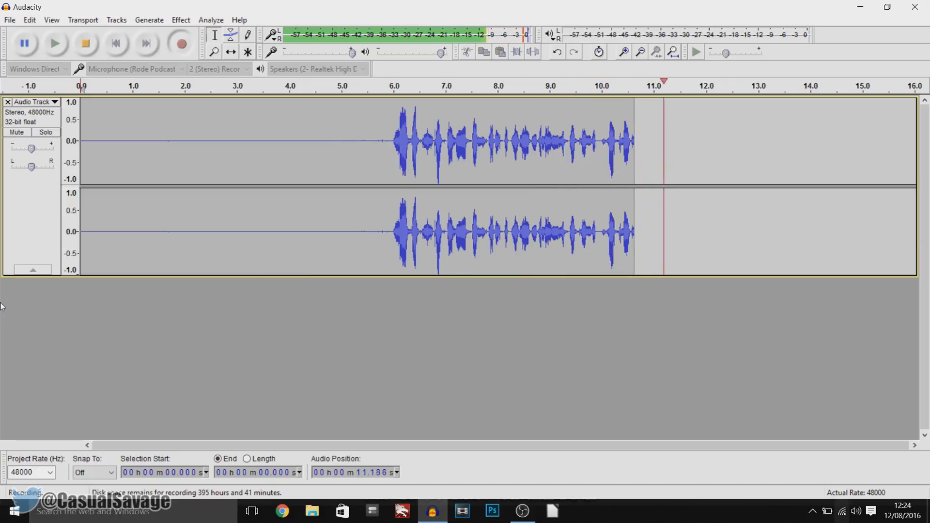
{"action": "key", "text": "space"}
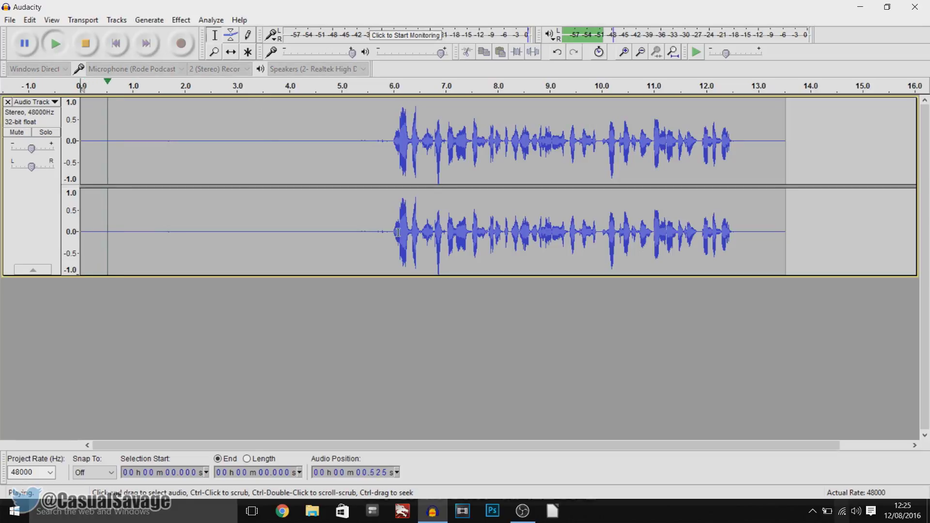
Check the system volume during playback, stop it, and select the silent audio before the voice
{"action": "left_click", "coordinate": [856, 512]}
{"action": "left_click", "coordinate": [727, 516]}
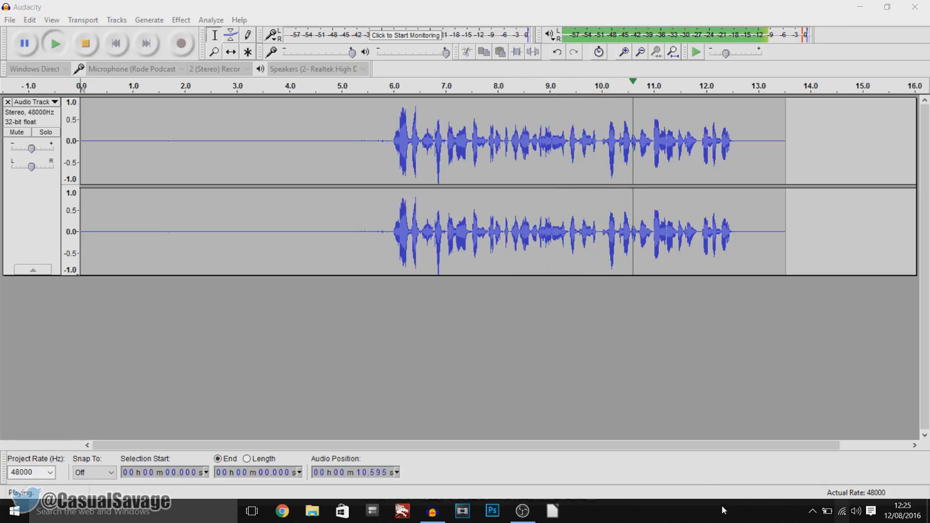
{"action": "left_click", "coordinate": [94, 49]}
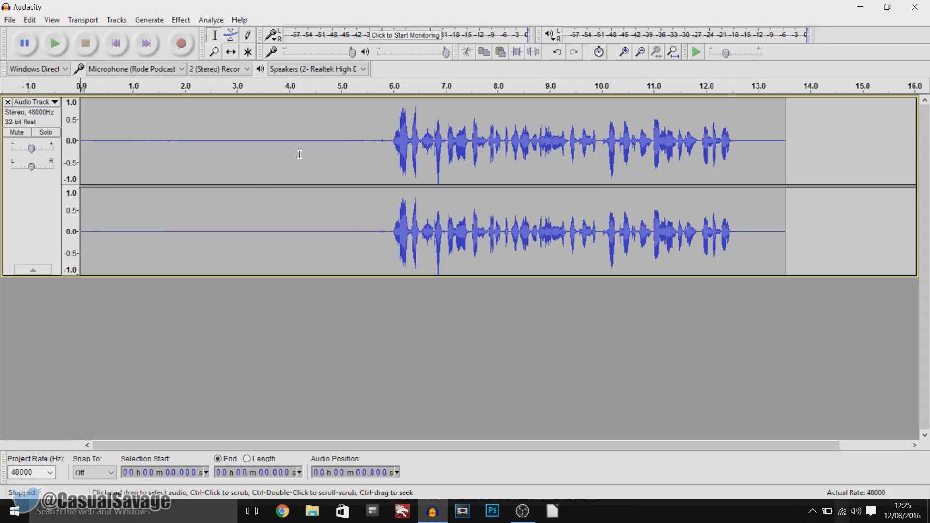
{"action": "left_click", "coordinate": [343, 127]}
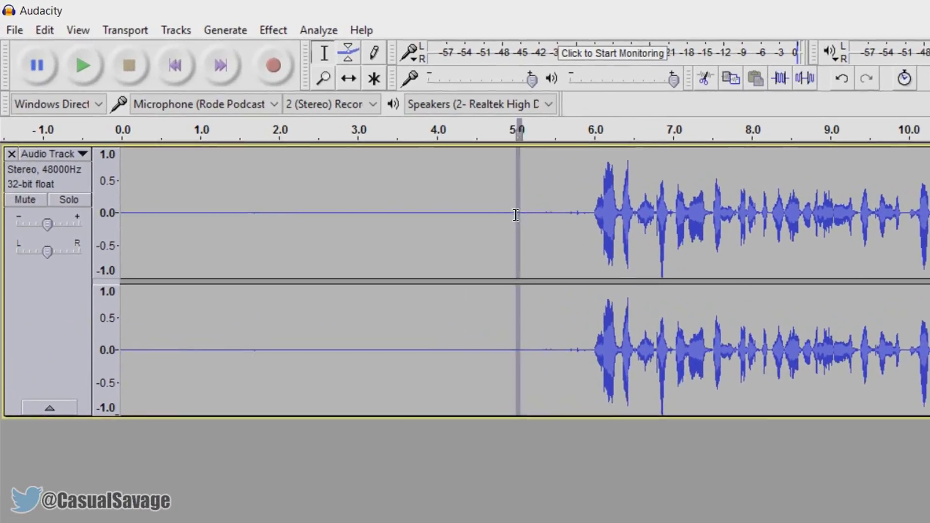
{"action": "left_click_drag", "start_coordinate": [417, 169], "coordinate": [147, 165]}
Select the silent first 5 seconds and capture it as the Noise Reduction noise profile
{"action": "left_click_drag", "start_coordinate": [228, 258], "coordinate": [125, 303]}
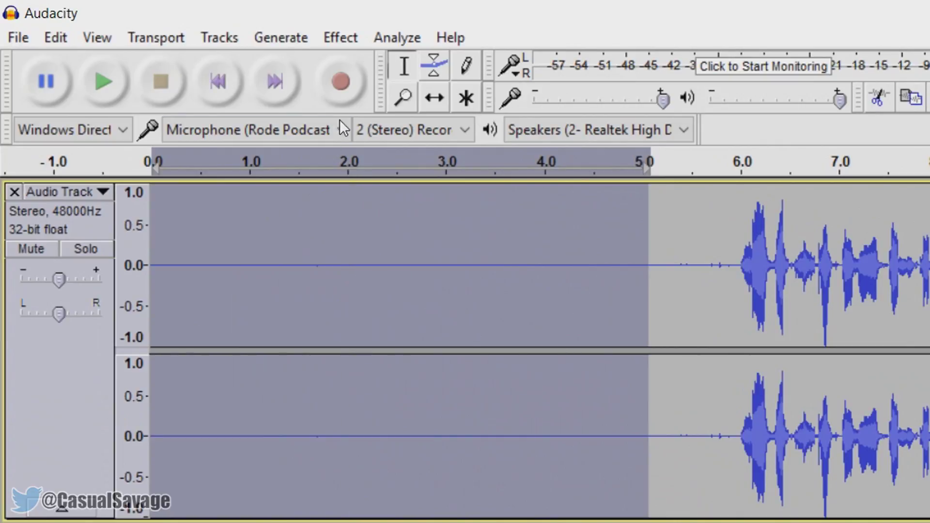
{"action": "left_click", "coordinate": [338, 40]}
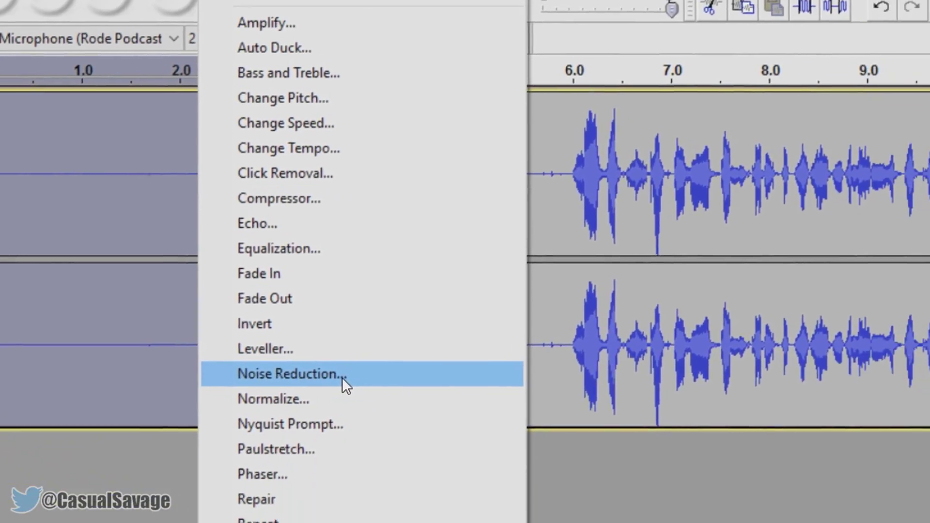
{"action": "left_click", "coordinate": [499, 461]}
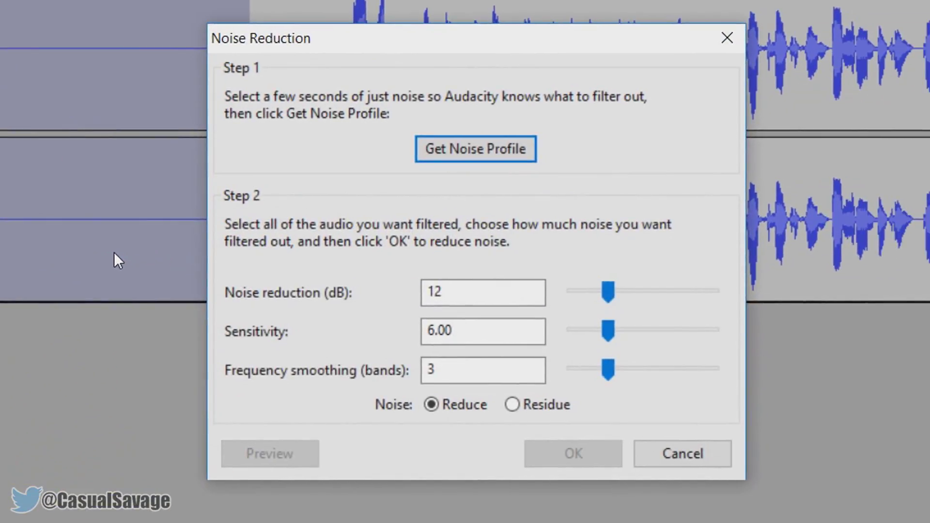
{"action": "left_click", "coordinate": [466, 153]}
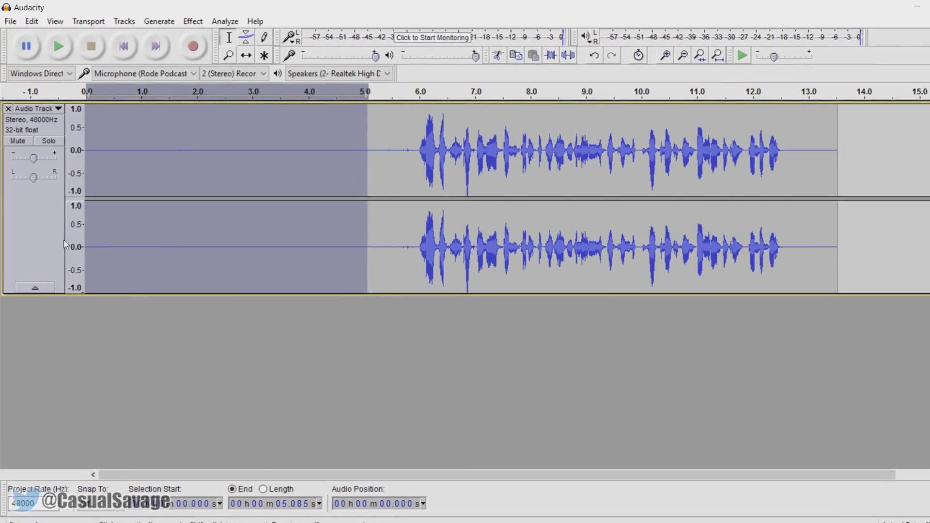
Apply Noise Reduction to the entire track, then clear the selection
{"action": "left_click", "coordinate": [45, 259]}
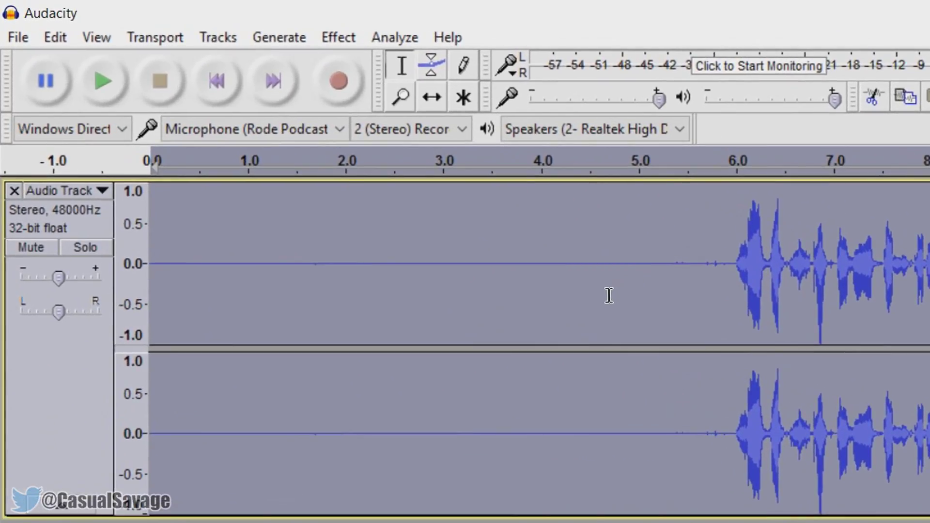
{"action": "left_click", "coordinate": [342, 38]}
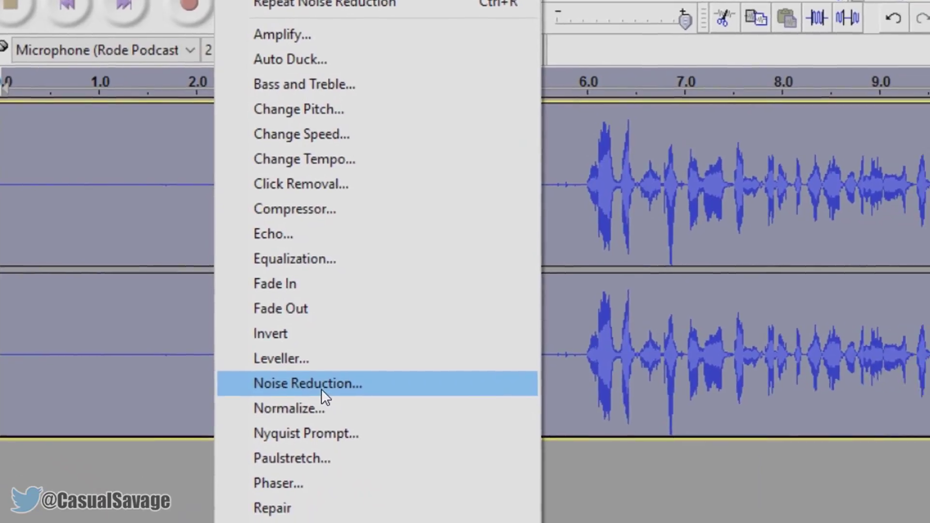
{"action": "left_click", "coordinate": [321, 388]}
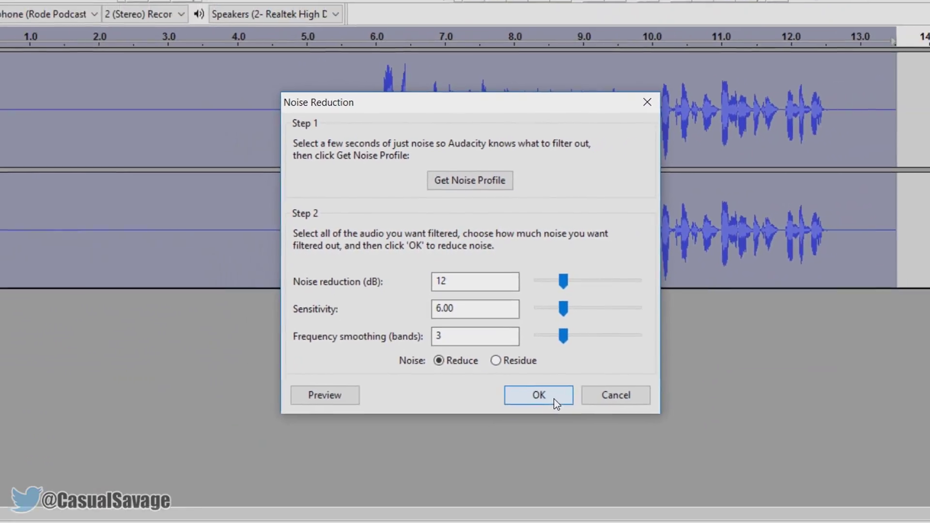
{"action": "left_click", "coordinate": [696, 516]}
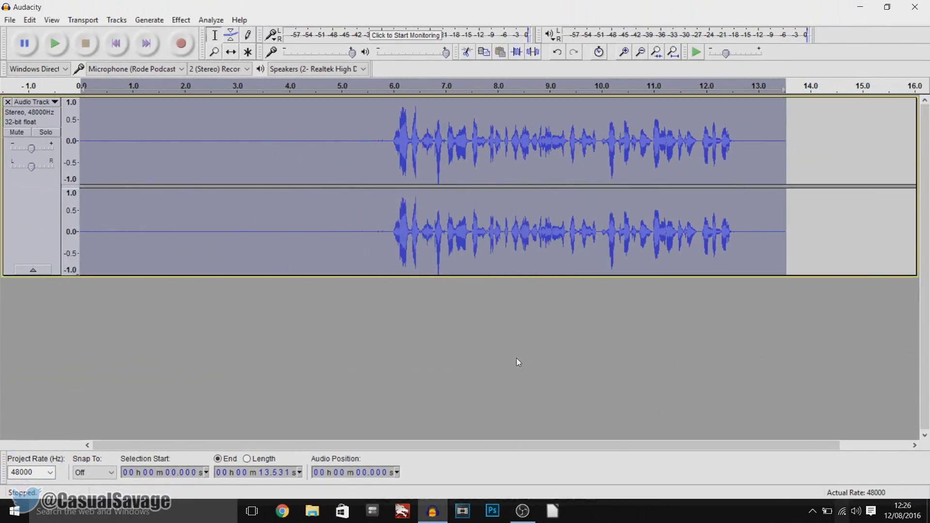
{"action": "left_click", "coordinate": [139, 129]}
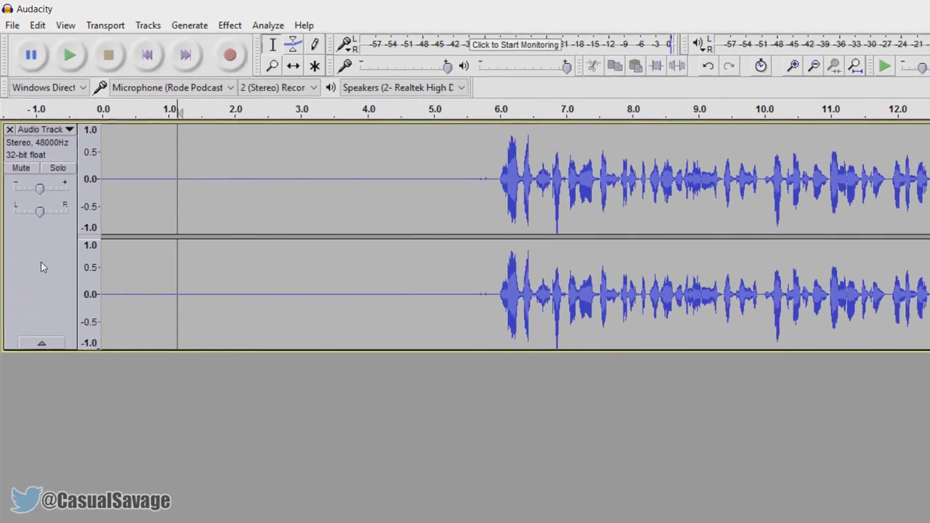
Normalize the whole track to a -1.0 dB peak
{"action": "left_click", "coordinate": [43, 203]}
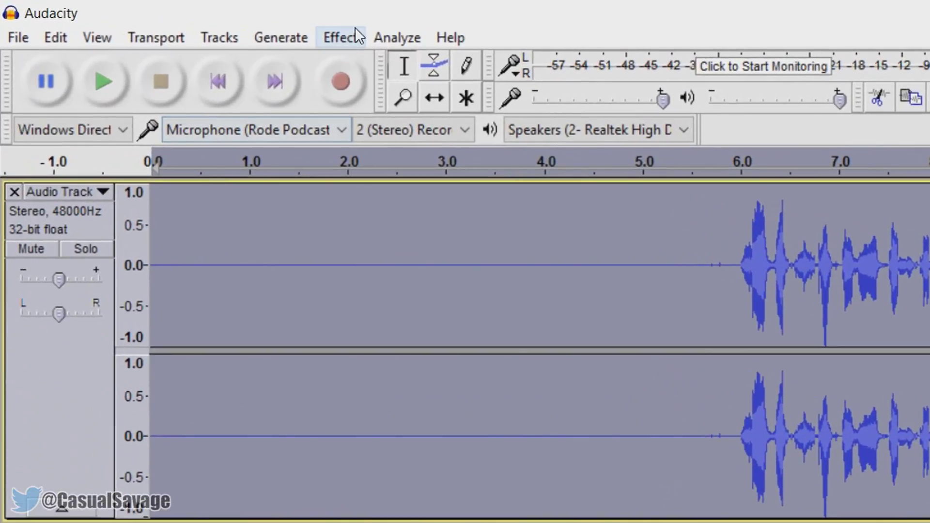
{"action": "left_click", "coordinate": [317, 34]}
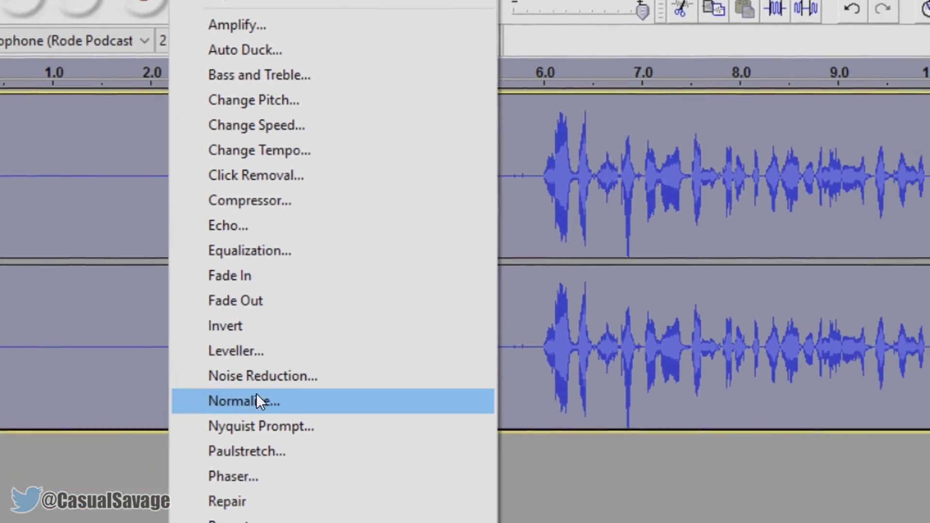
{"action": "left_click", "coordinate": [257, 401]}
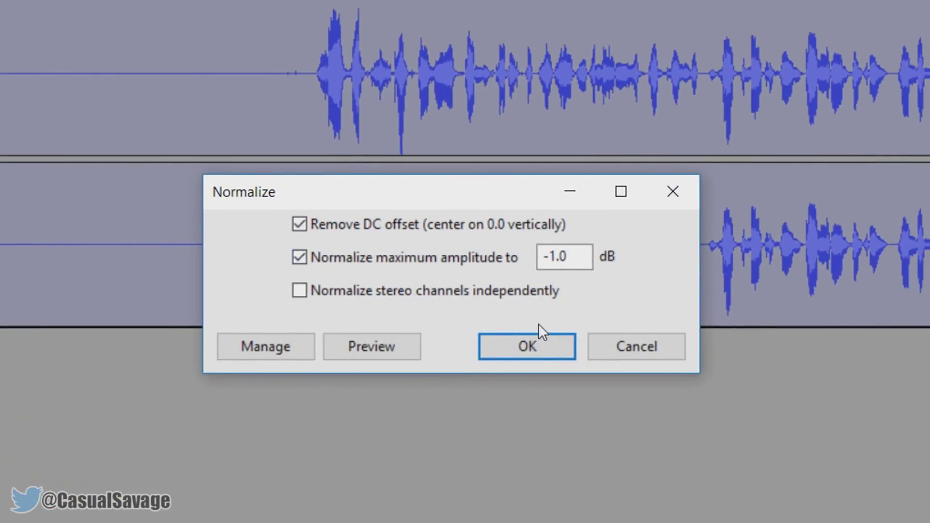
{"action": "left_click", "coordinate": [539, 344]}
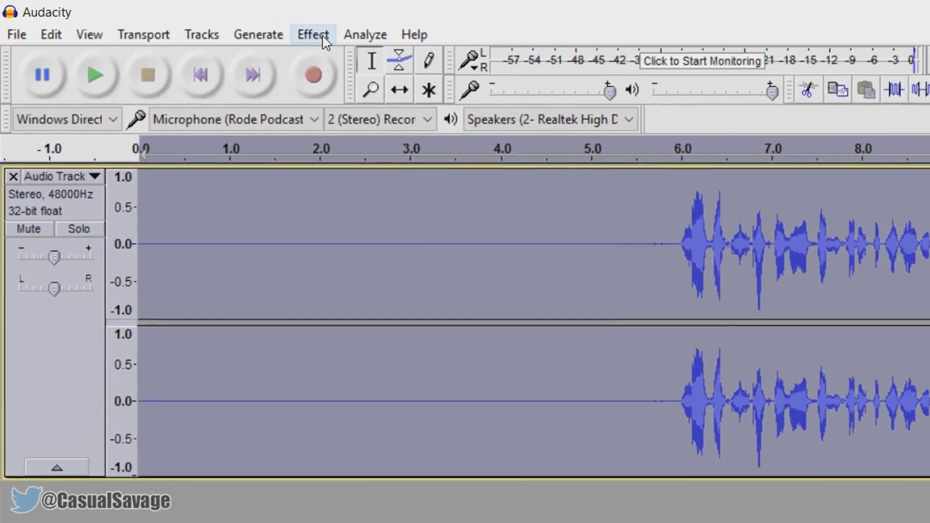
Apply the Compressor with a -18 dB threshold and 2:1 ratio
{"action": "left_click", "coordinate": [320, 36]}
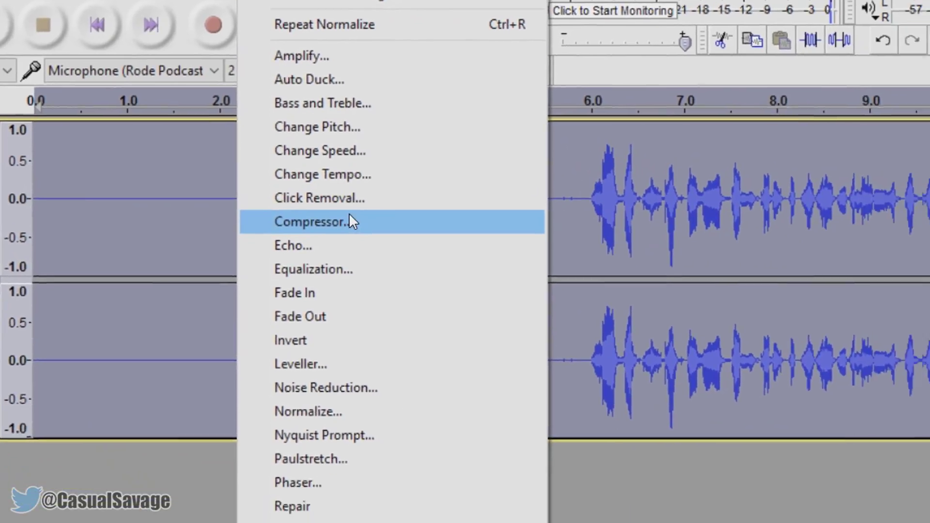
{"action": "left_click", "coordinate": [350, 221]}
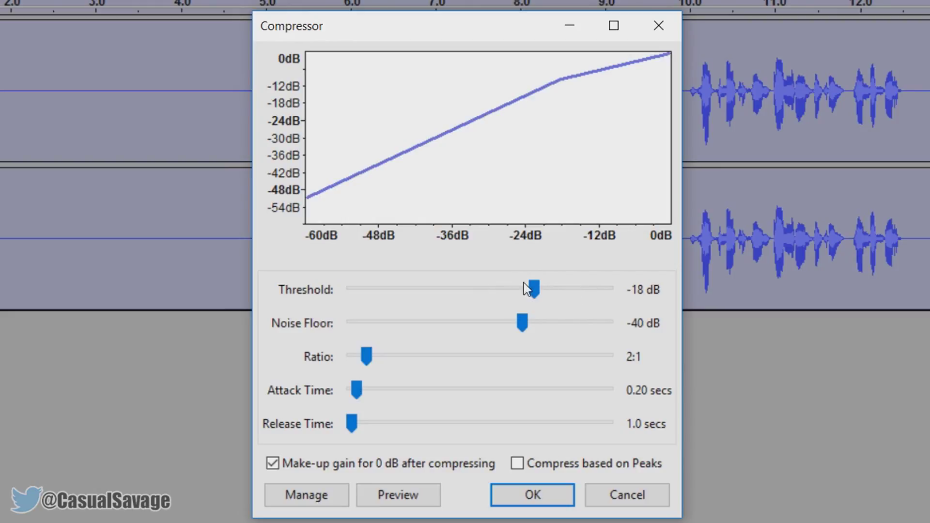
{"action": "left_click", "coordinate": [541, 490]}
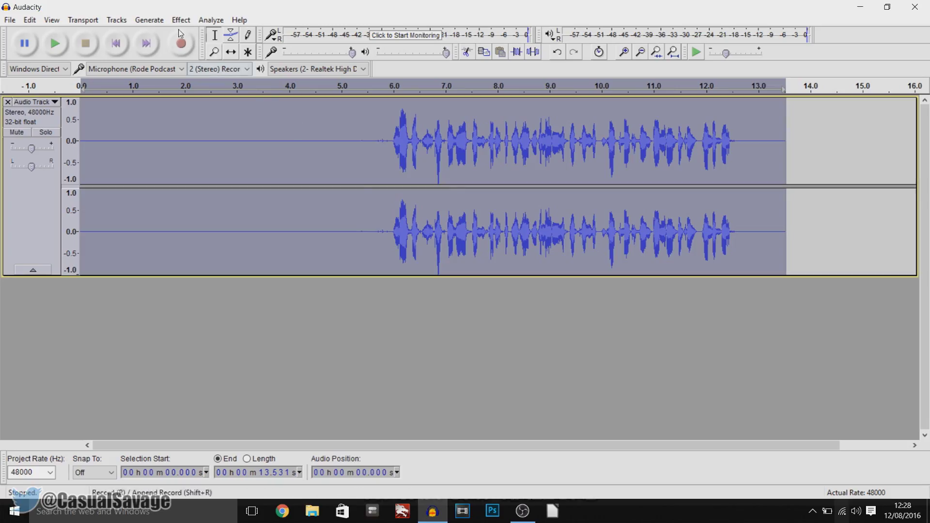
Re-run Normalize, then apply the Bass Boost equalization curve
{"action": "left_click", "coordinate": [181, 20]}
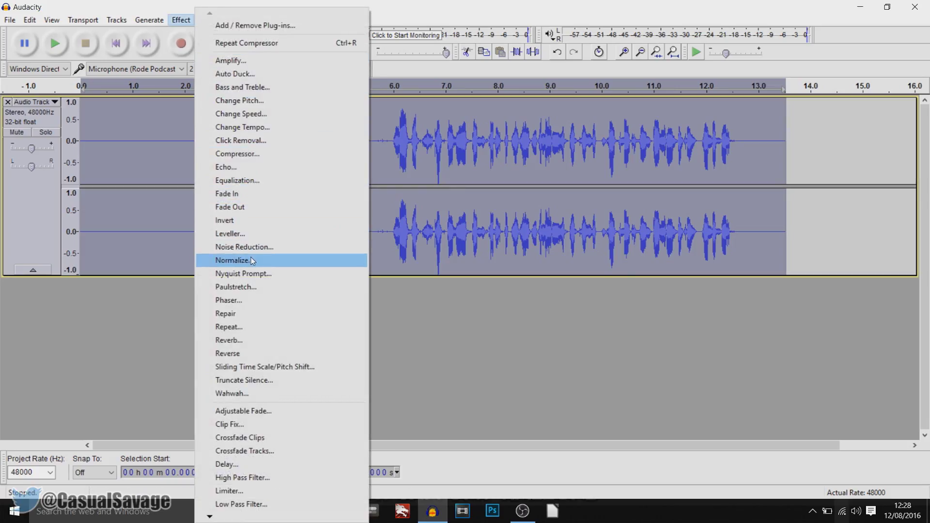
{"action": "left_click", "coordinate": [242, 261]}
{"action": "left_click", "coordinate": [491, 283]}
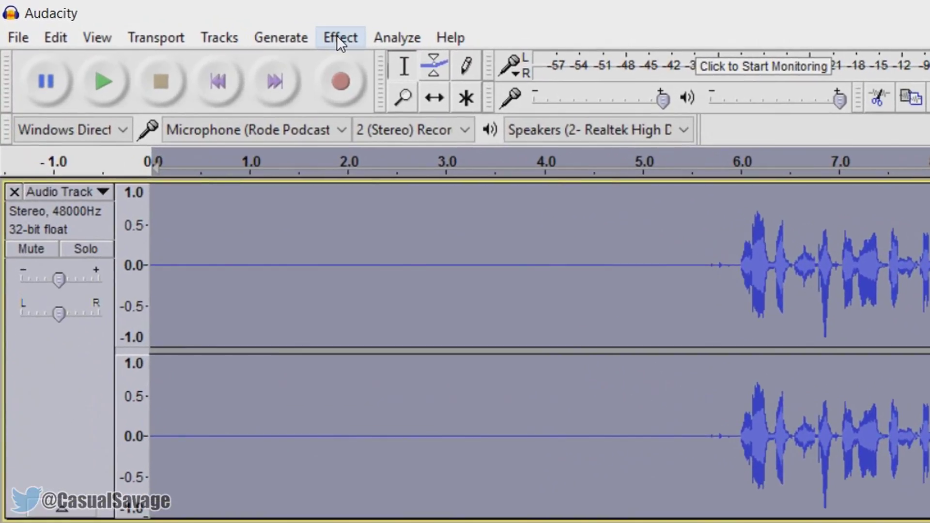
{"action": "left_click", "coordinate": [336, 36]}
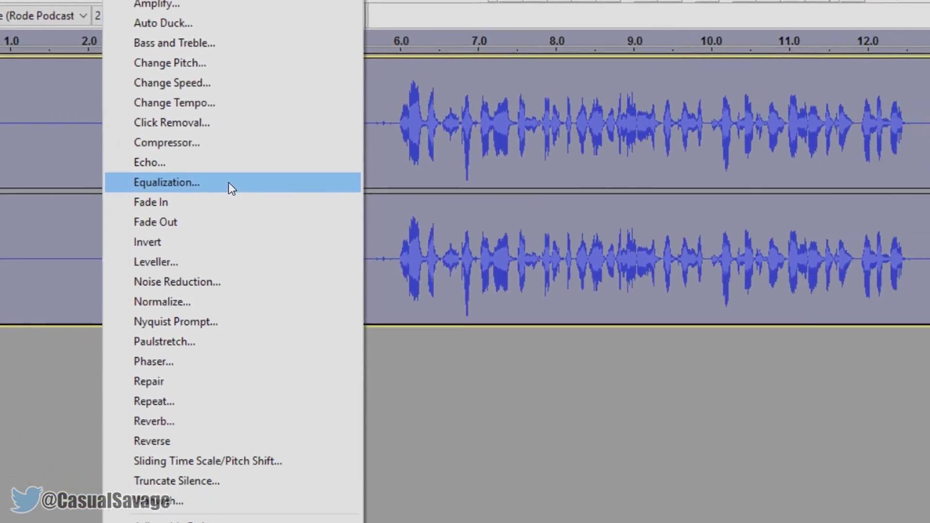
{"action": "left_click", "coordinate": [508, 327]}
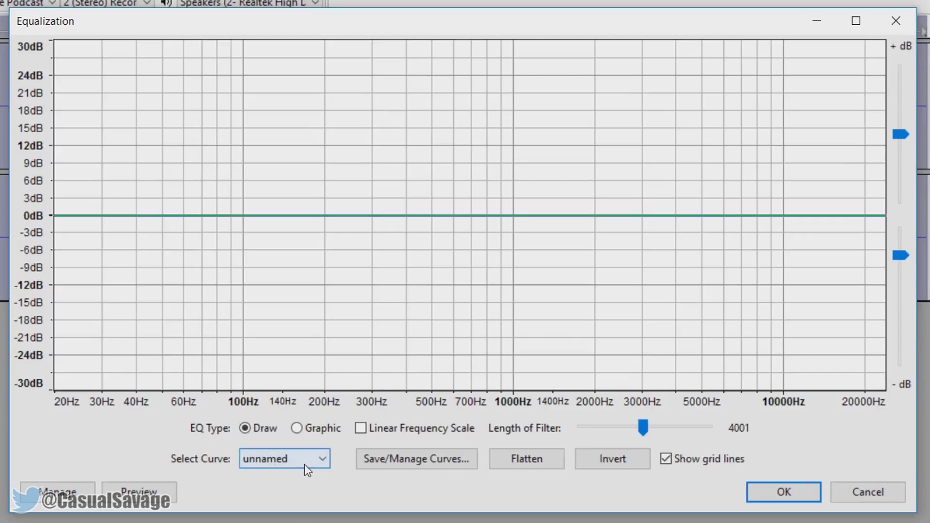
{"action": "left_click", "coordinate": [306, 469]}
{"action": "left_click", "coordinate": [281, 485]}
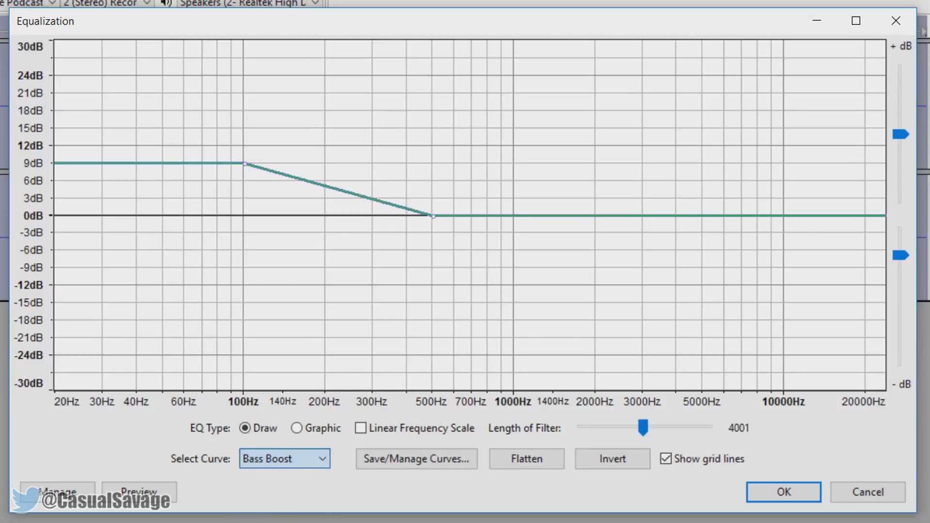
{"action": "left_click", "coordinate": [781, 497]}
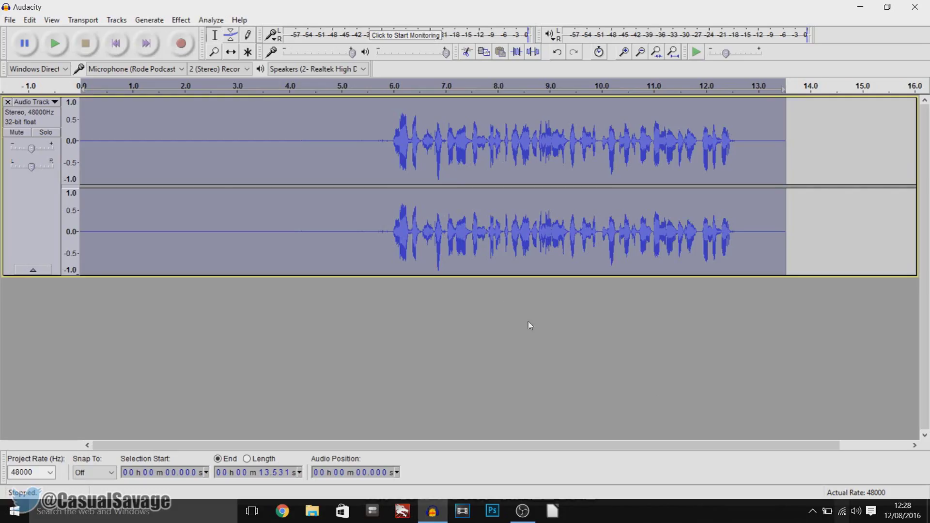
Normalize once more, then apply the Treble Boost equalization curve
{"action": "left_click", "coordinate": [180, 20]}
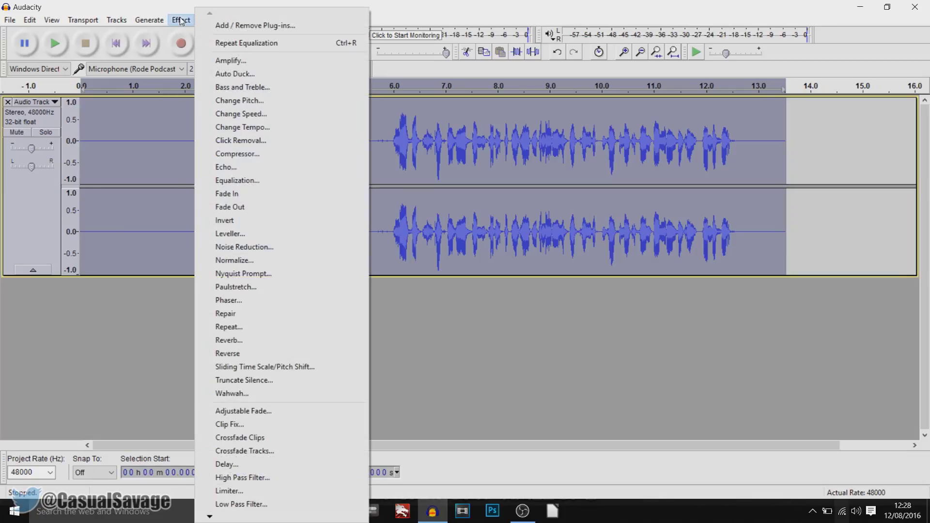
{"action": "left_click", "coordinate": [233, 260]}
{"action": "left_click", "coordinate": [496, 286]}
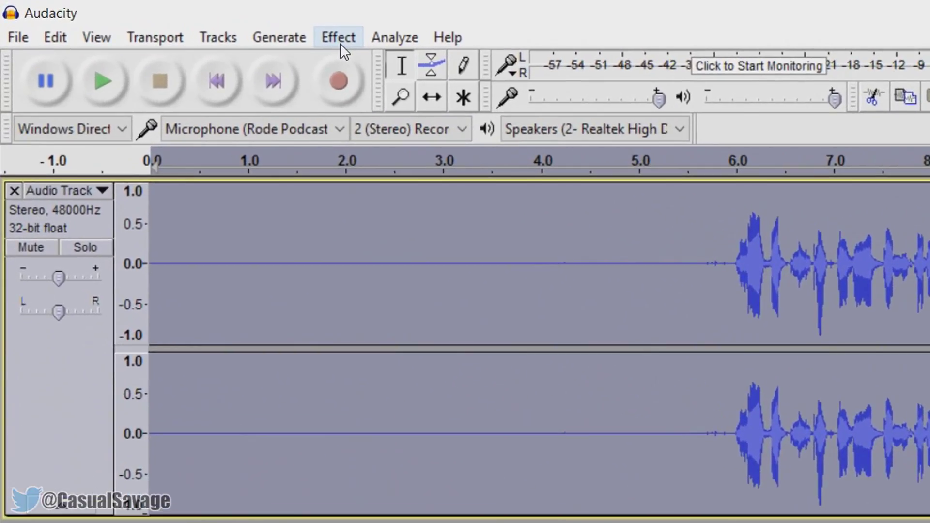
{"action": "left_click", "coordinate": [227, 28]}
{"action": "left_click", "coordinate": [476, 339]}
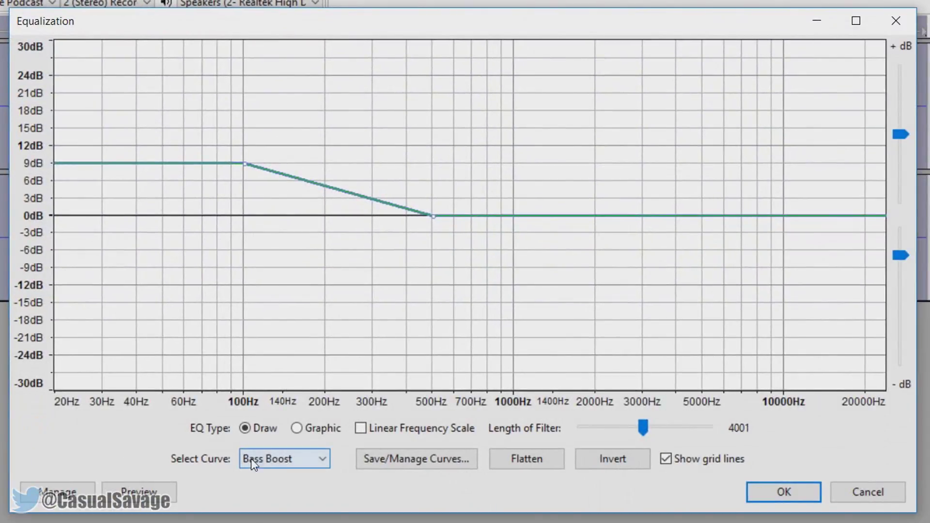
{"action": "left_click", "coordinate": [252, 463]}
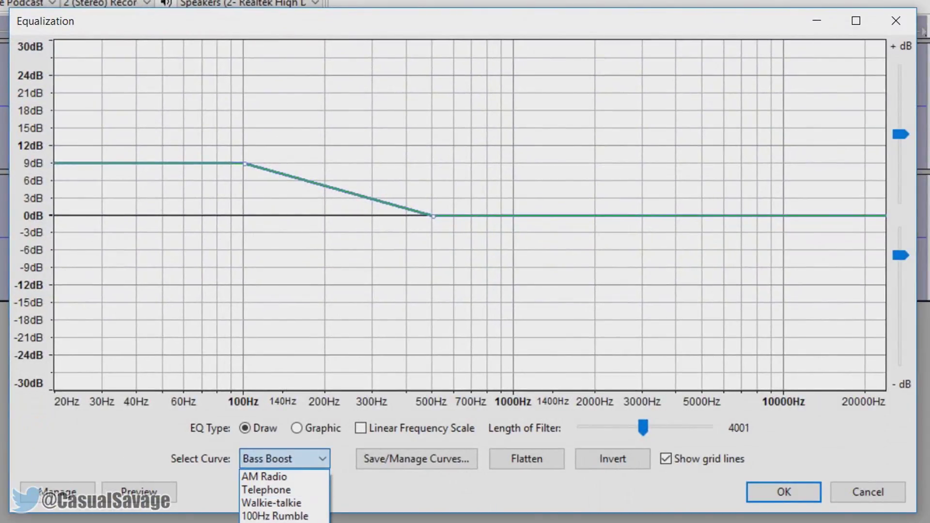
{"action": "left_click", "coordinate": [271, 522]}
{"action": "left_click", "coordinate": [781, 492]}
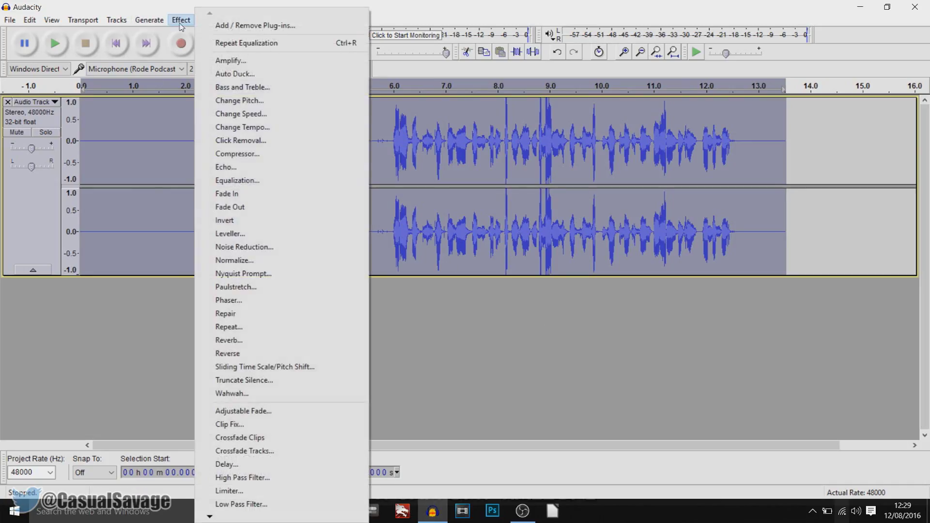
Normalize to -1.0 dB with DC offset removal and play back the processed track
{"action": "left_click", "coordinate": [235, 260]}
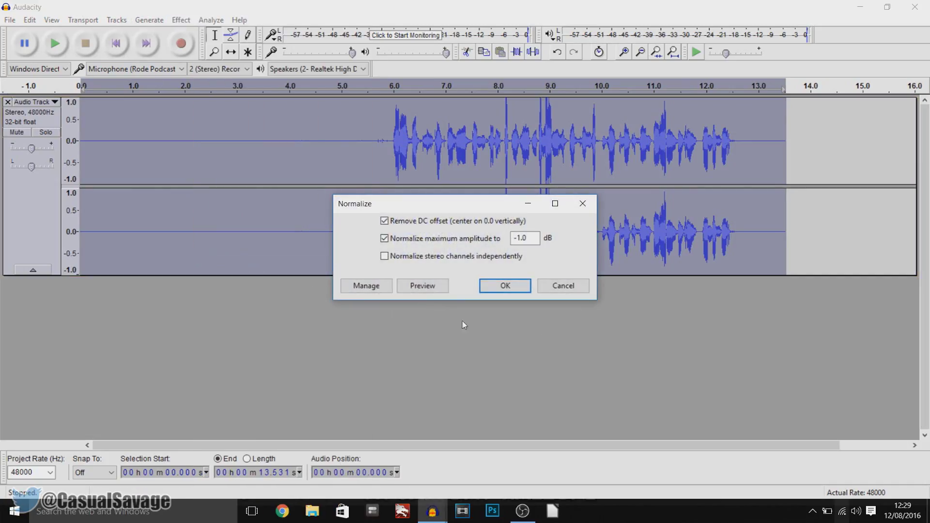
{"action": "left_click", "coordinate": [514, 291]}
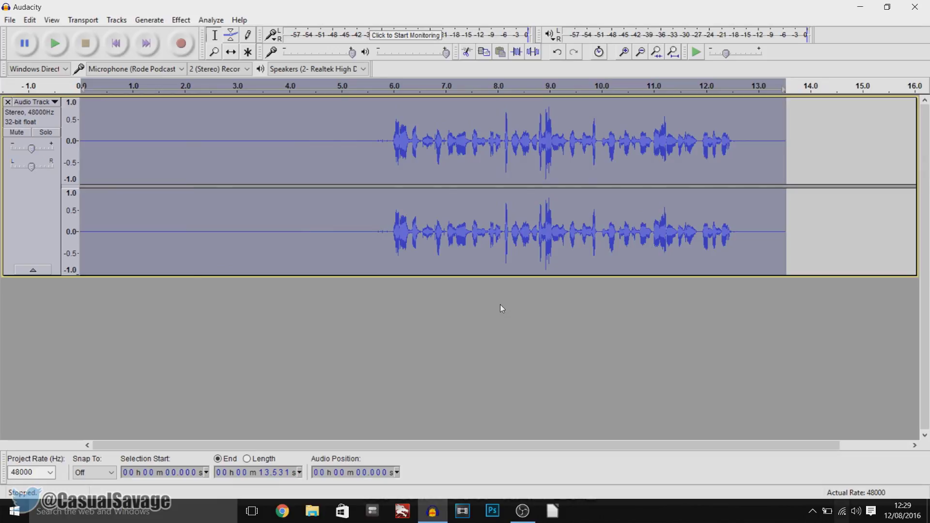
{"action": "left_click", "coordinate": [79, 86]}
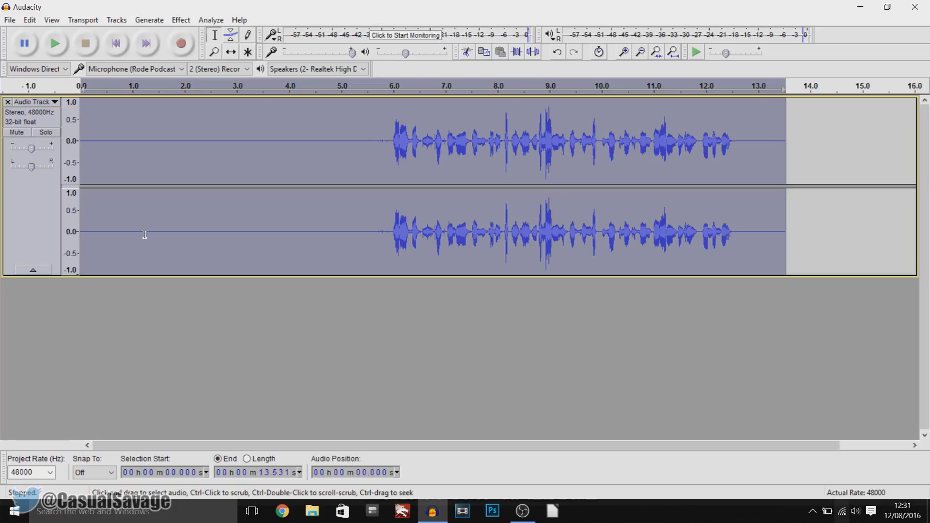
{"action": "left_click", "coordinate": [9, 20]}
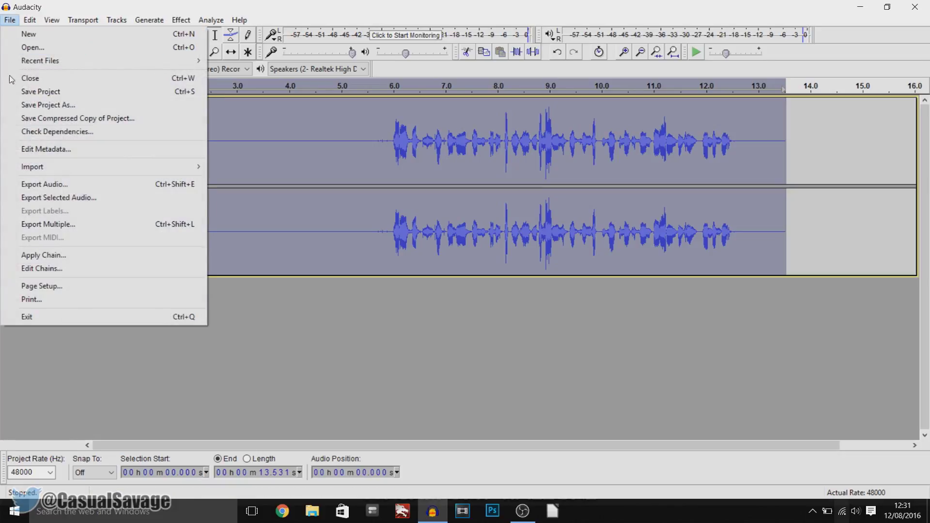
Export the audio to the desktop as 16-bit WAV 'voice' and minimize Audacity
{"action": "left_click", "coordinate": [44, 184]}
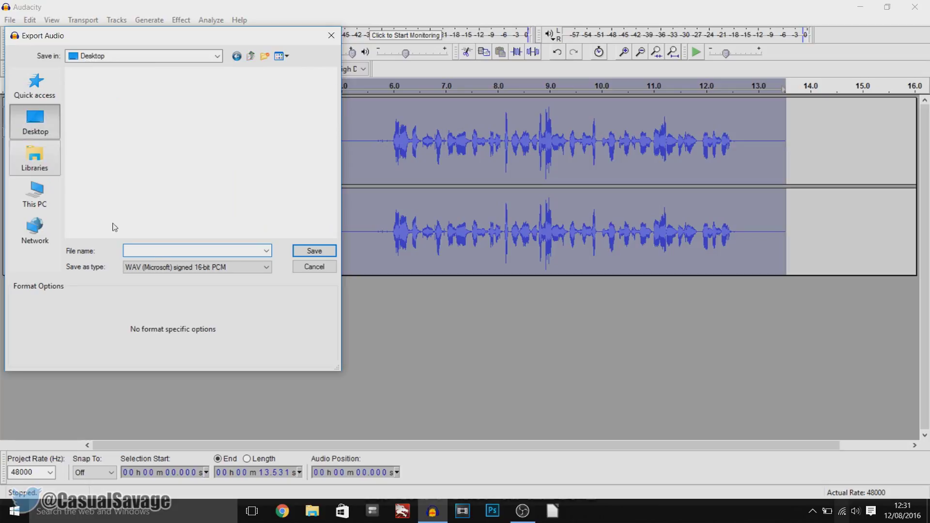
{"action": "type", "text": "voice"}
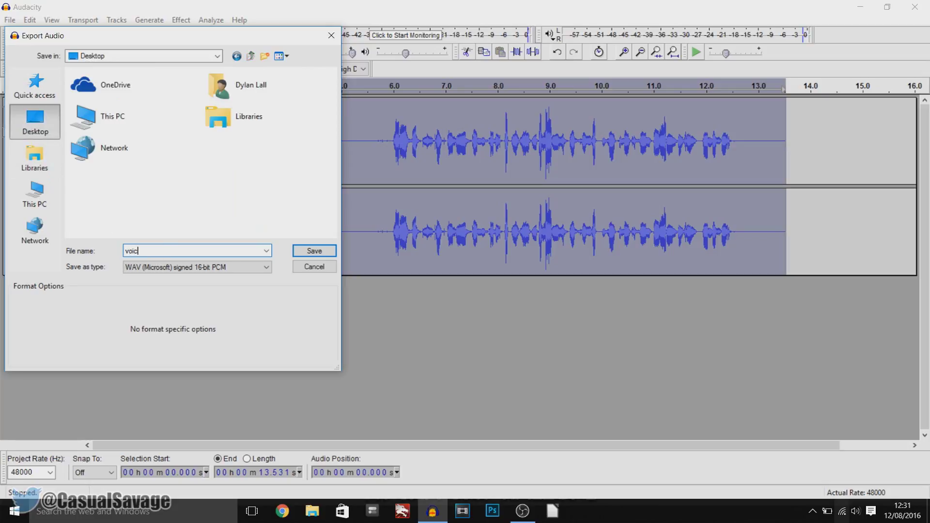
{"action": "key", "text": "ctrl+a"}
{"action": "key", "text": "Return"}
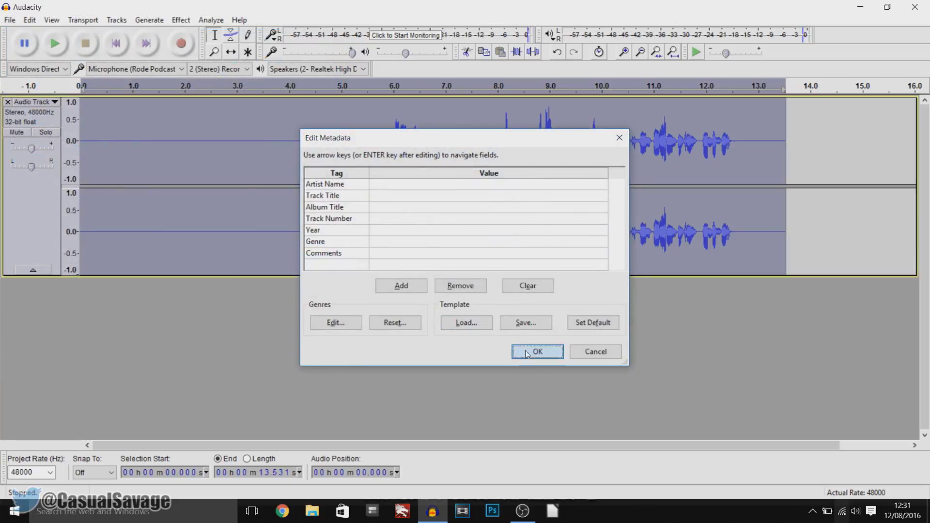
{"action": "left_click", "coordinate": [534, 349]}
{"action": "left_click", "coordinate": [864, 6]}
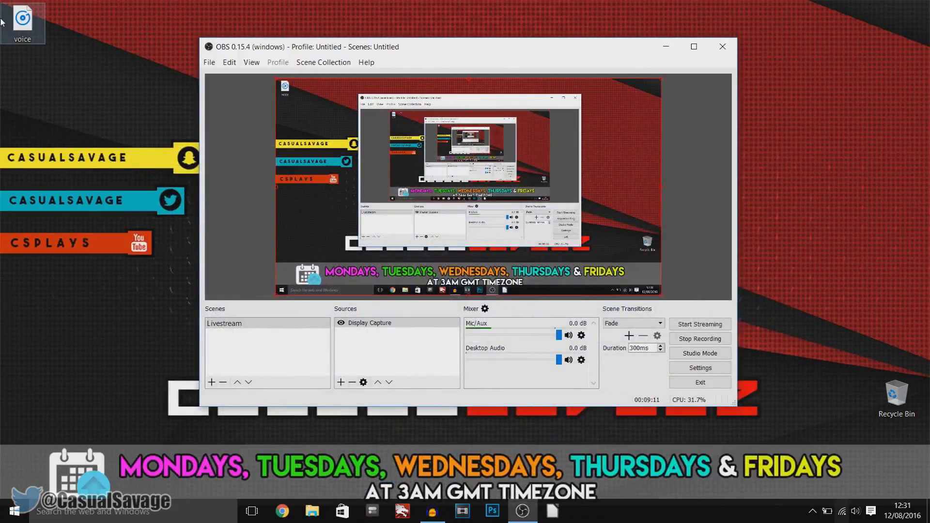